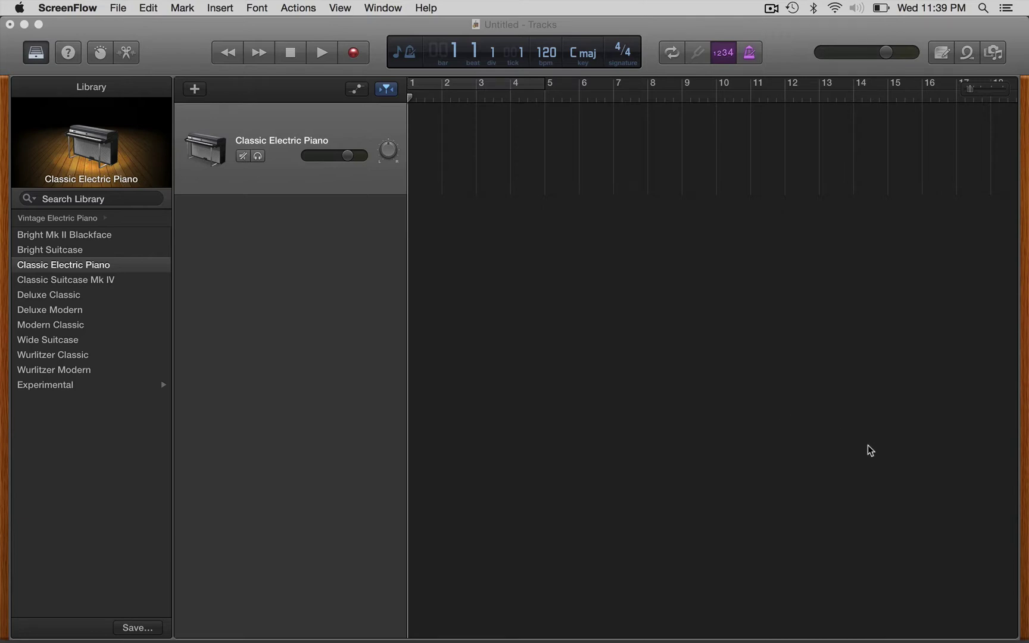
# - Bring the untitled 120 bpm project with its Classic Electric Piano track to the front
pyautogui.click(851, 337)
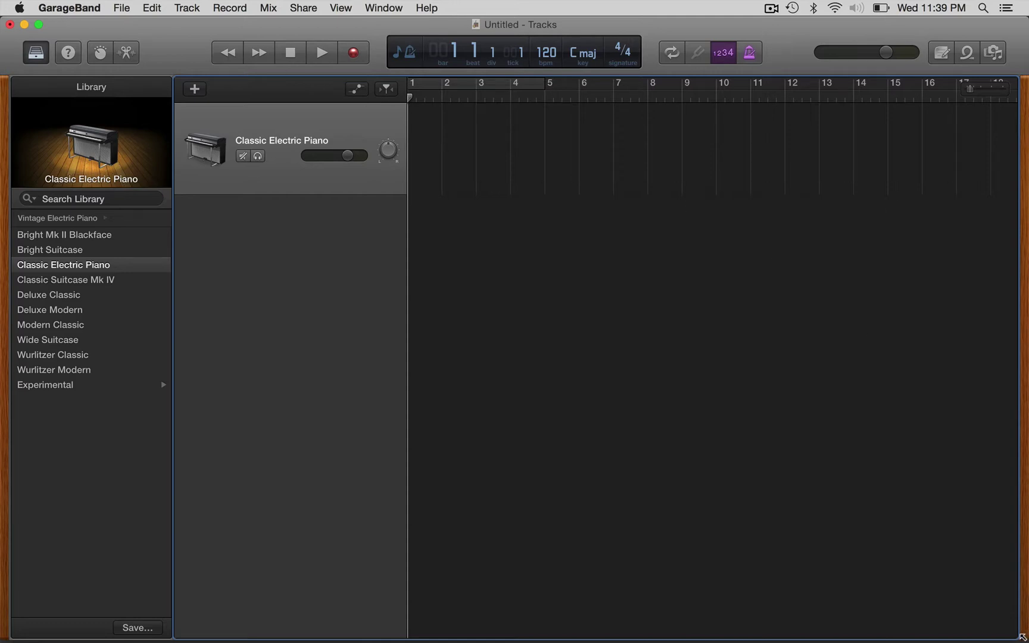
# - Shrink the window and drag Road Apples.mp3 from the desktop into the Tracks area as a new audio track
pyautogui.moveTo(1022, 637); pyautogui.dragTo(951, 616)
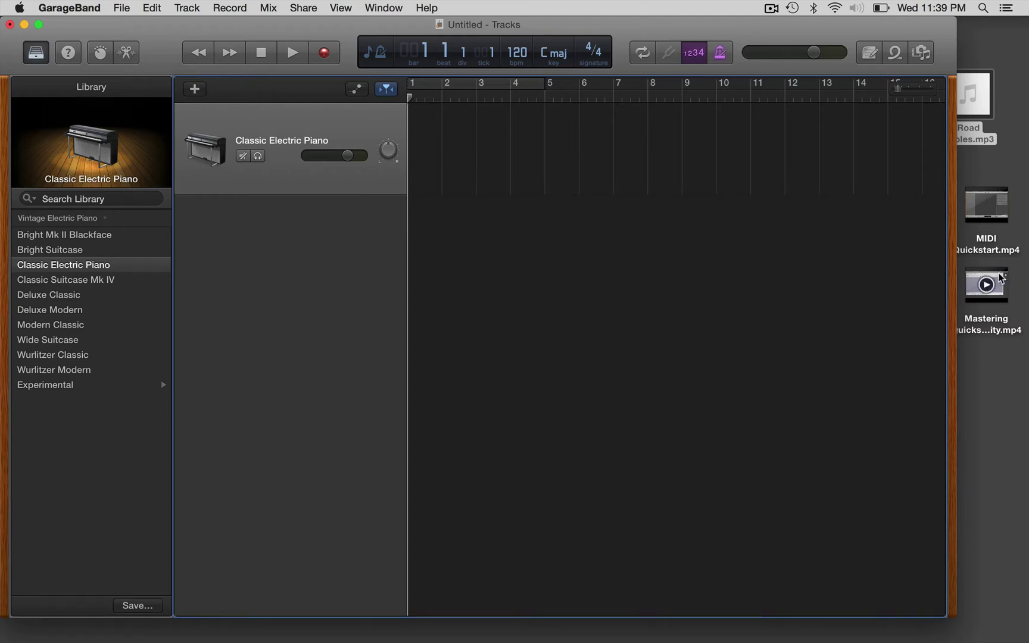
pyautogui.moveTo(985, 82)
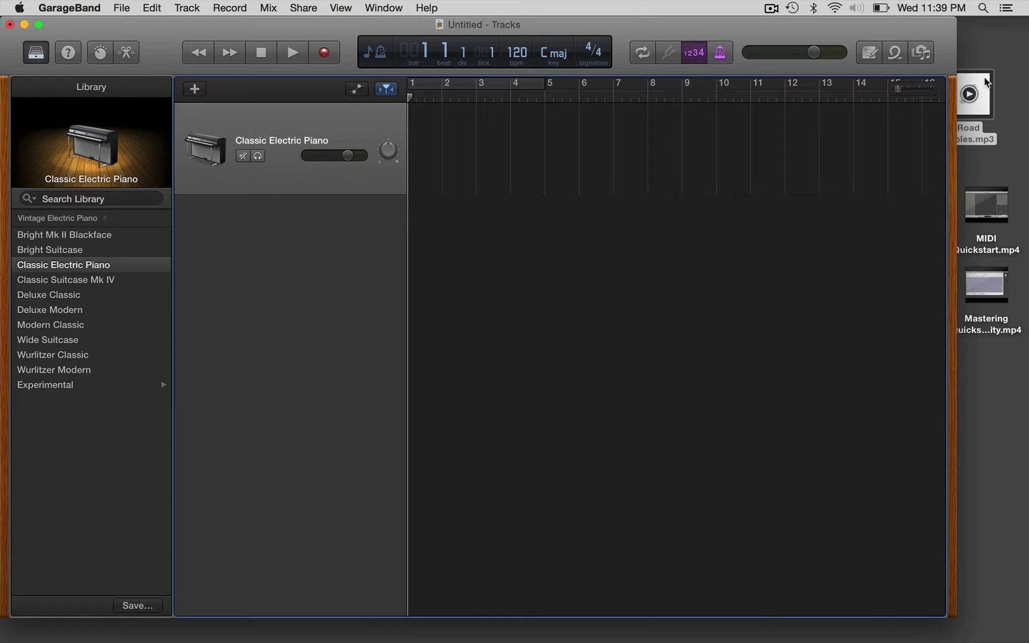
pyautogui.moveTo(985, 82); pyautogui.dragTo(443, 237)
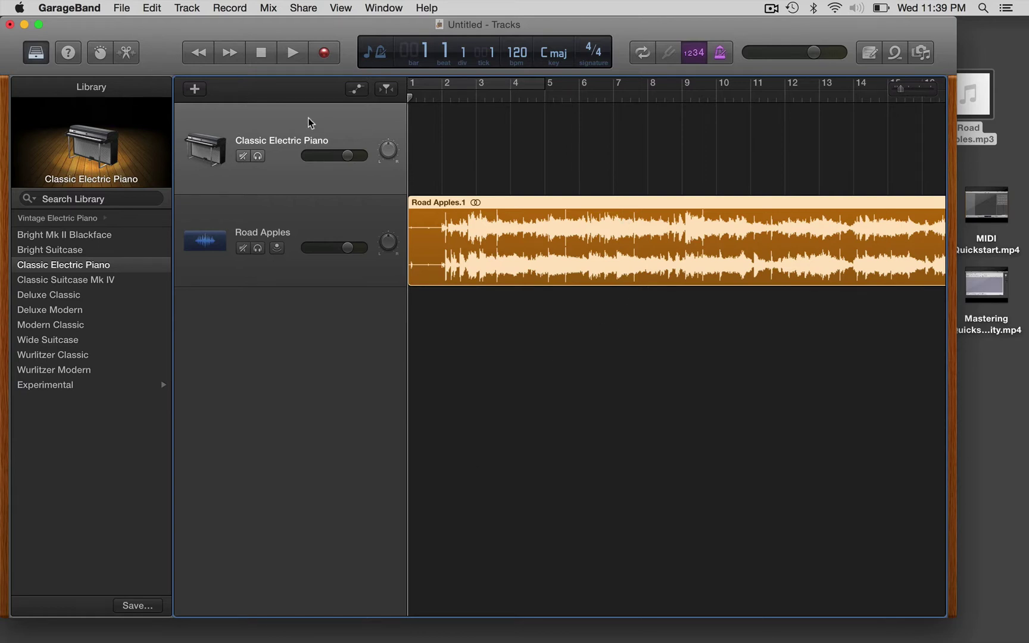
# - Select the Road Apples track and close the Library pane to widen the tracks area
pyautogui.click(305, 210)
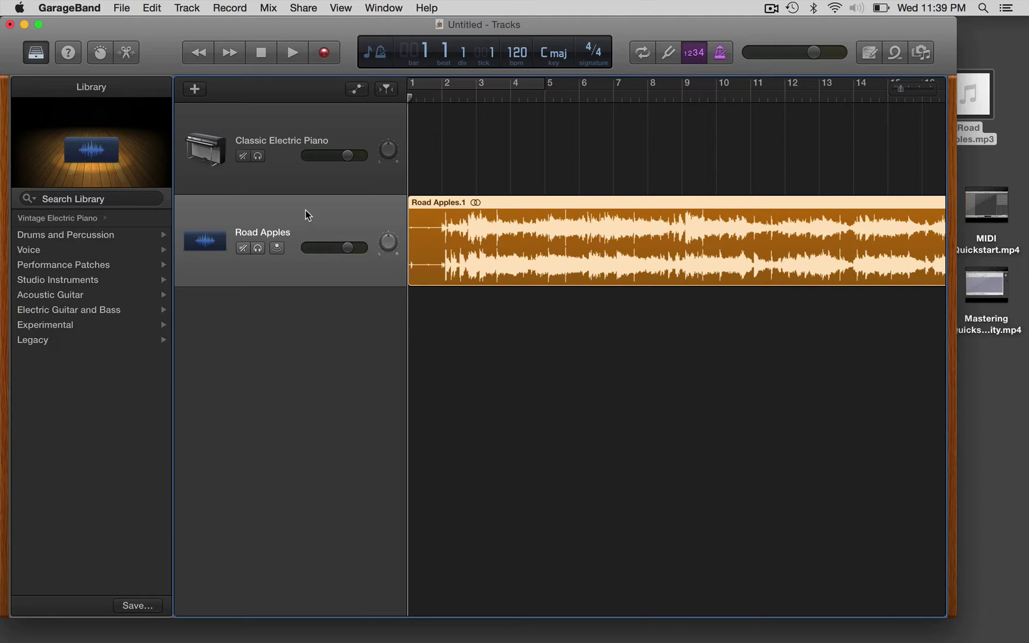
pyautogui.moveTo(165, 100)
pyautogui.click(36, 58)
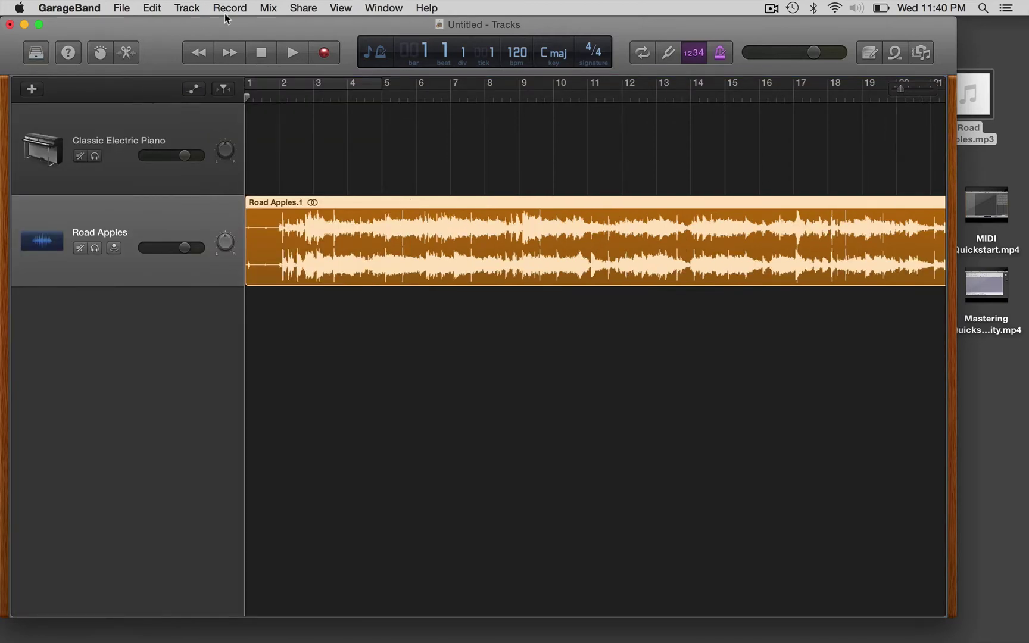
# - Show the Master Track below Road Apples via Track > Show Master Track and select it
pyautogui.click(186, 9)
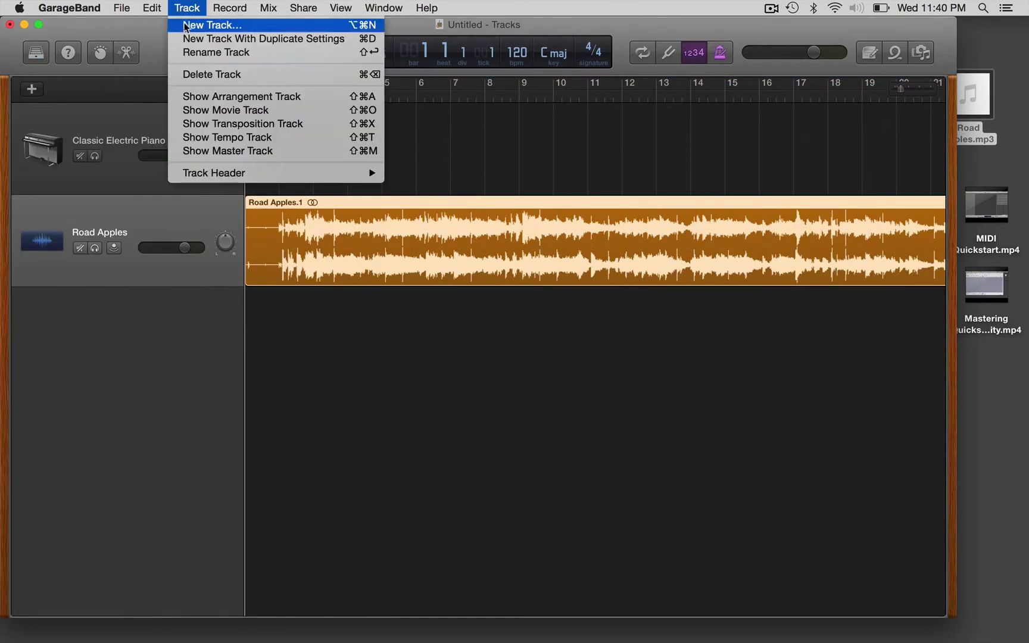
pyautogui.click(214, 152)
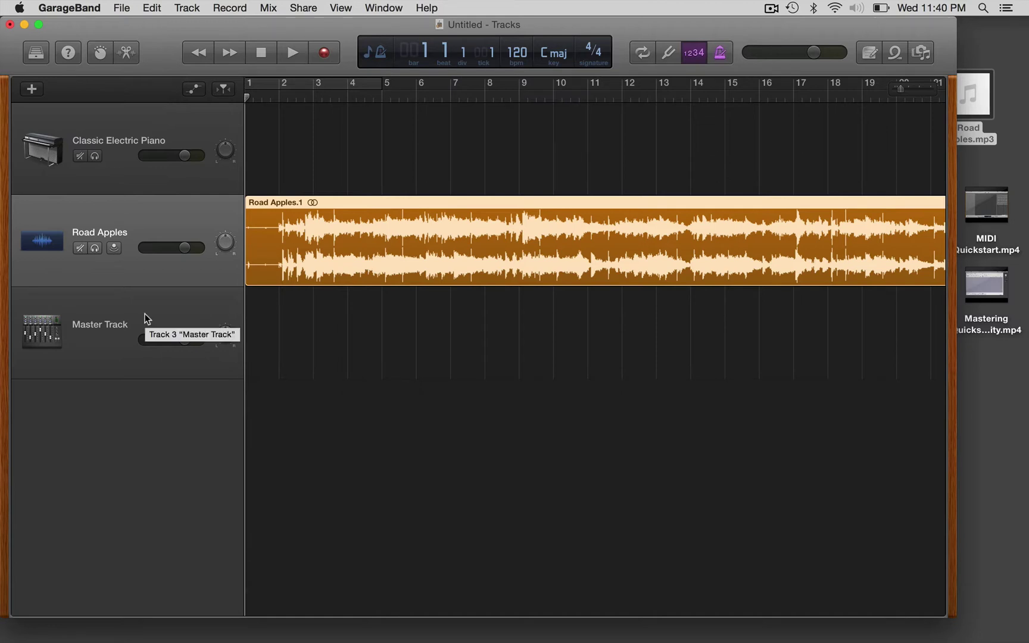
pyautogui.click(121, 310)
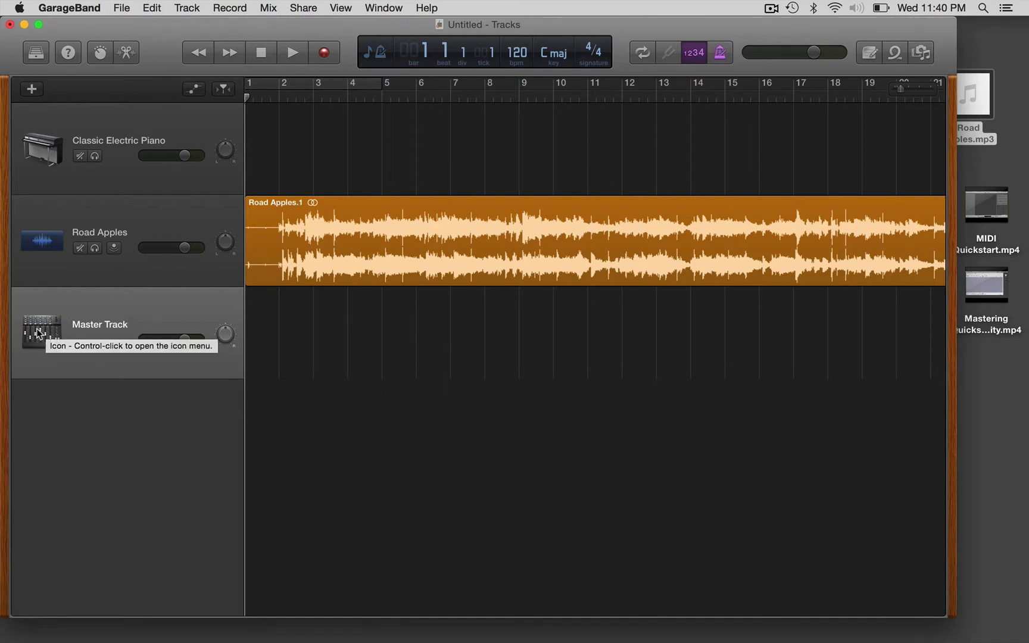
# - Open the Master Track's Smart Controls (B) to show its tone, EQ, compression and limiter knobs
pyautogui.press('b')
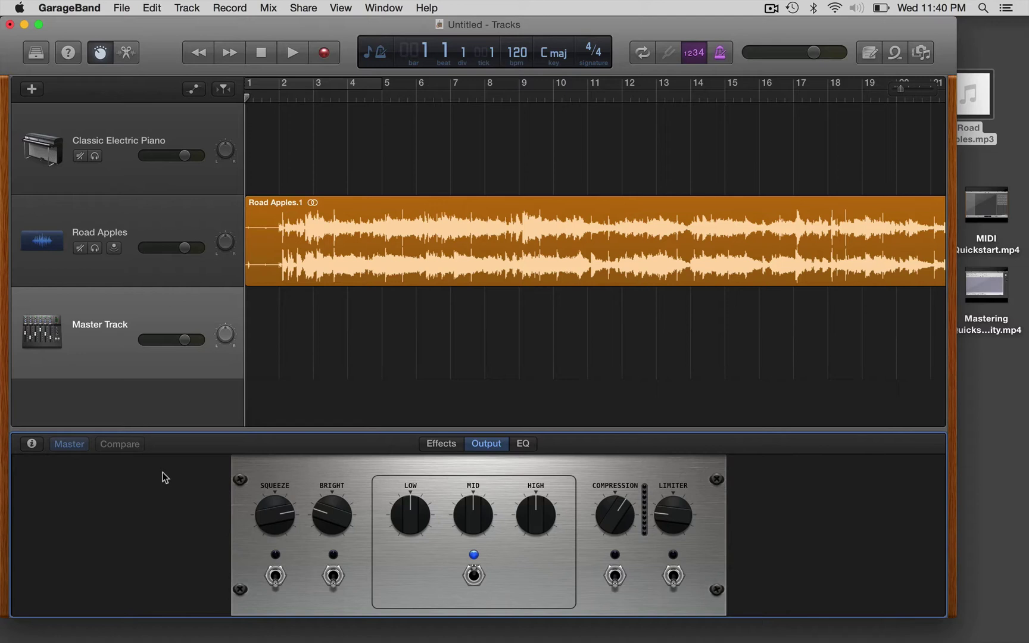
# - Show the master plug-ins list and switch to the Effects view displaying Master Echo
pyautogui.click(31, 447)
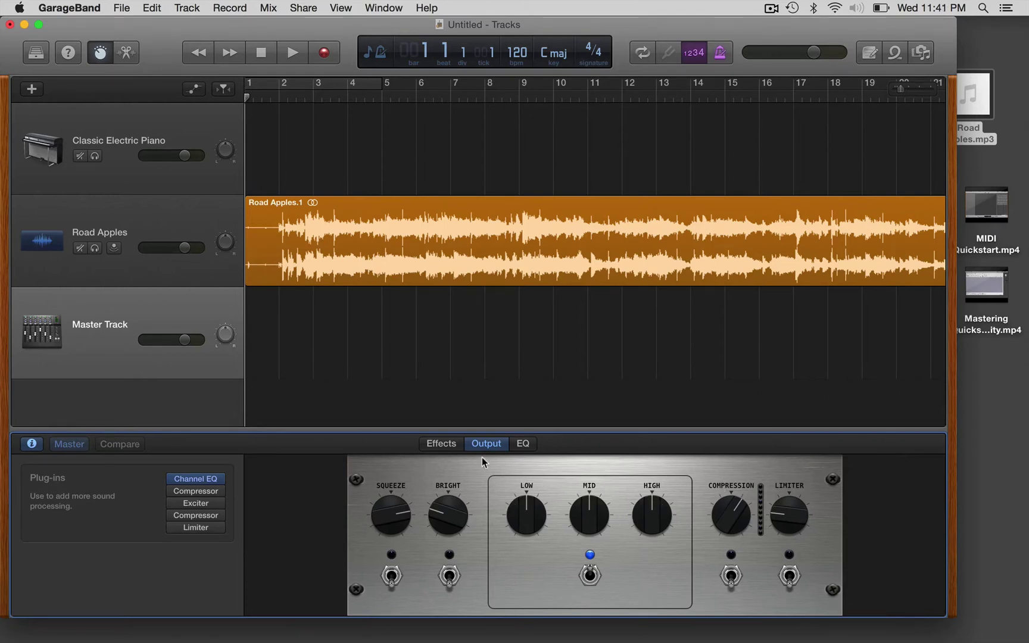
pyautogui.click(449, 448)
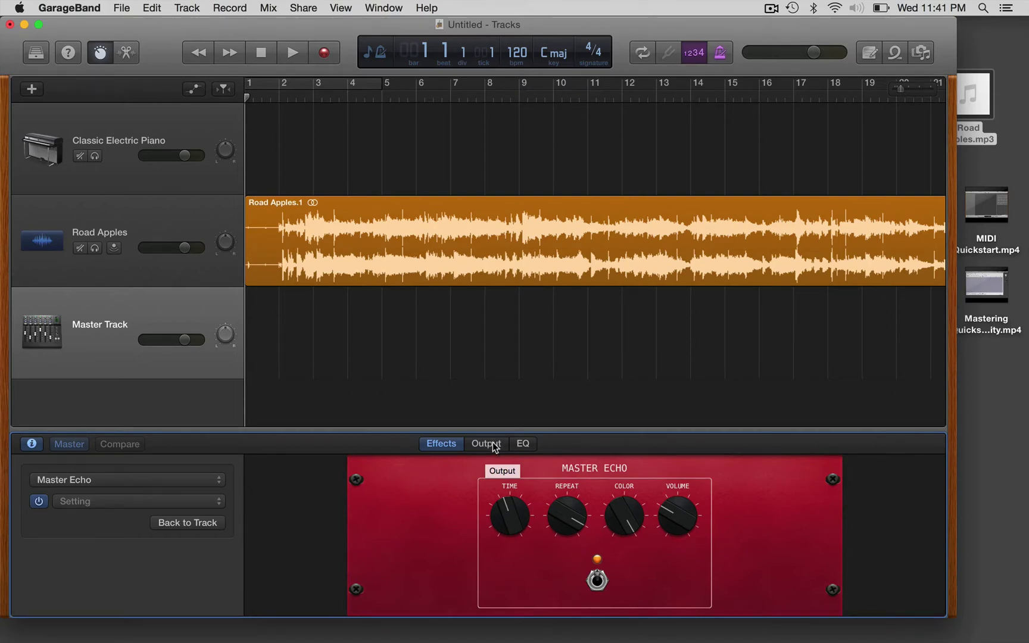
# - In the master Output controls, turn the Limiter on and leave Compression off
pyautogui.click(479, 446)
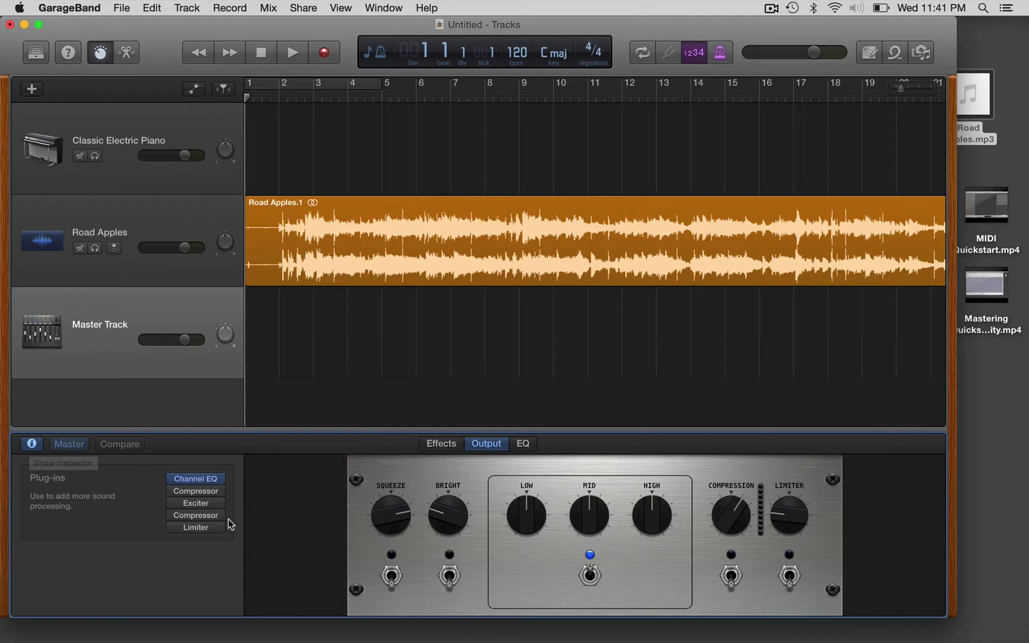
pyautogui.click(789, 578)
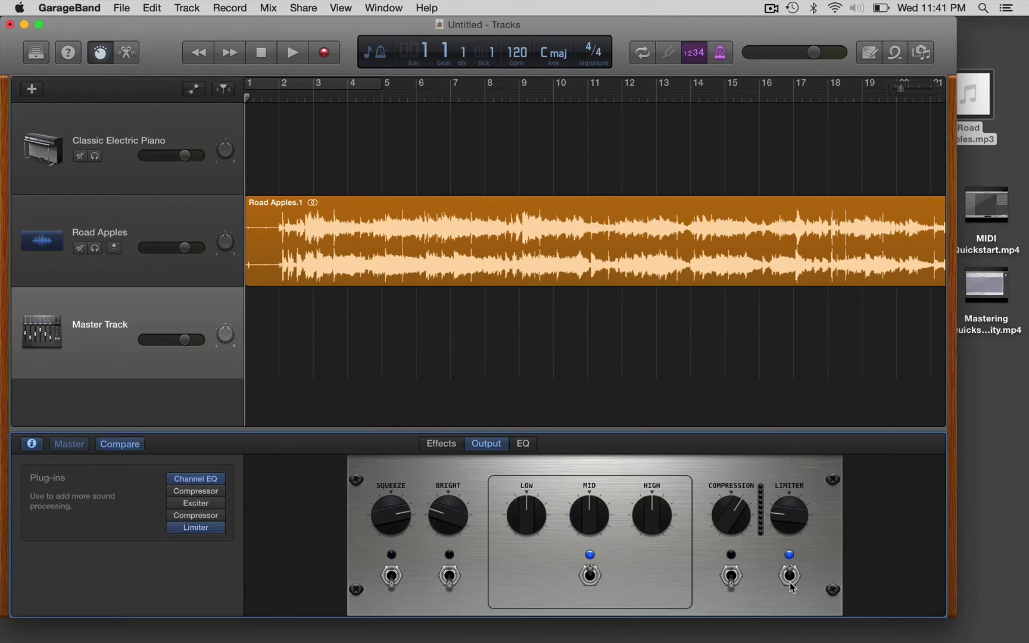
pyautogui.moveTo(214, 528)
pyautogui.click(730, 575)
pyautogui.click(730, 575)
# - Power off the Limiter and Channel EQ plug-ins, re-enable the Limiter, and raise Squeeze slightly
pyautogui.moveTo(174, 534)
pyautogui.click(173, 527)
pyautogui.click(174, 481)
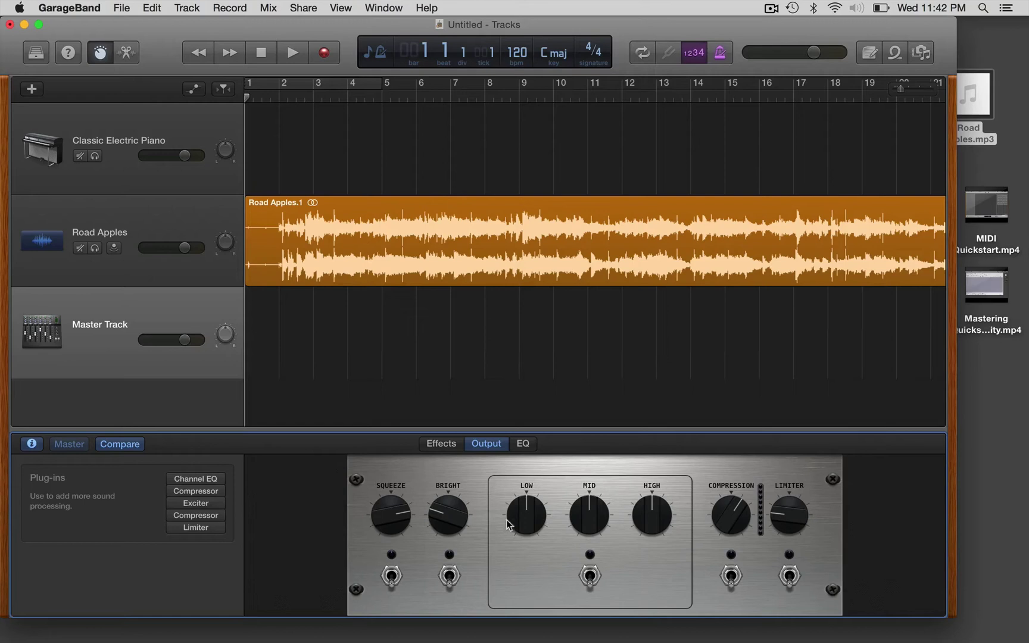
pyautogui.click(789, 575)
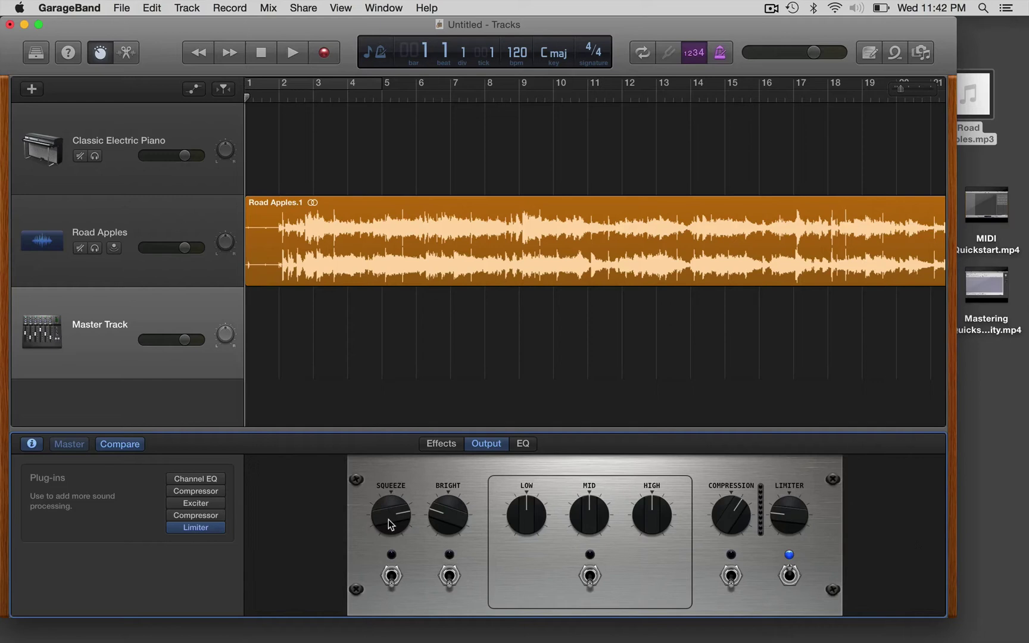
pyautogui.moveTo(389, 524); pyautogui.dragTo(397, 506)
# - Review the Compressor settings, then open the Exciter showing 5600Hz frequency and 14.600% harmonics
pyautogui.click(199, 493)
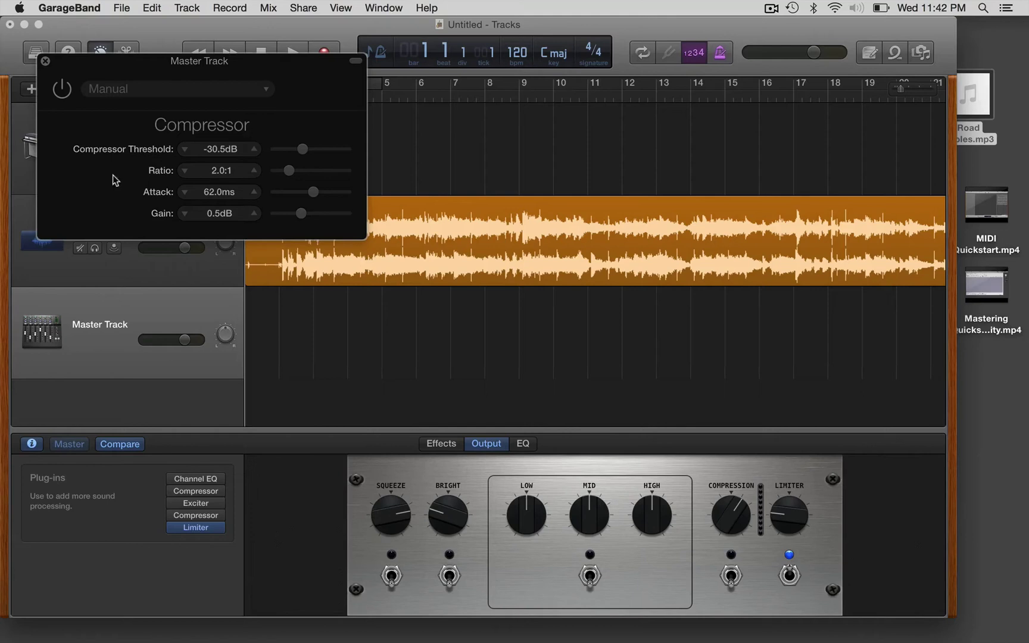
pyautogui.click(45, 61)
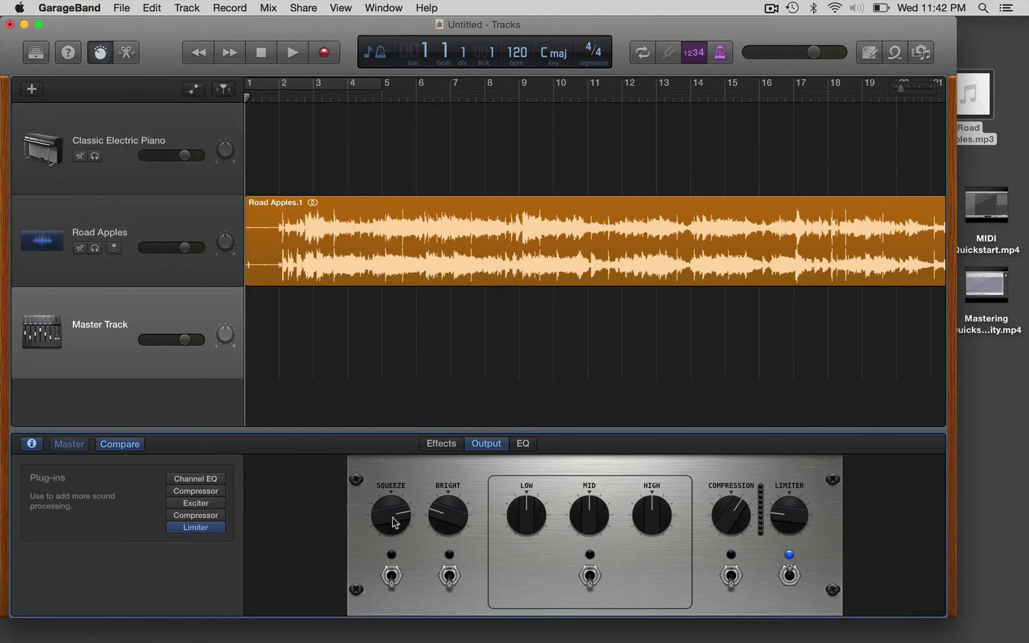
pyautogui.click(200, 506)
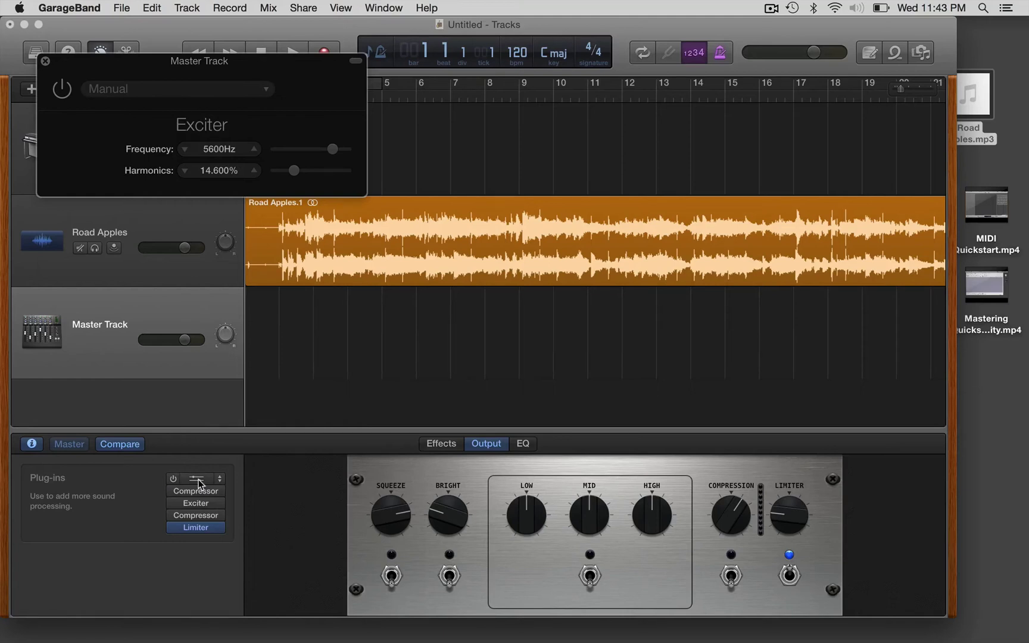
# - Check the Channel EQ settings and try raising then lowering the master output MID level
pyautogui.click(199, 482)
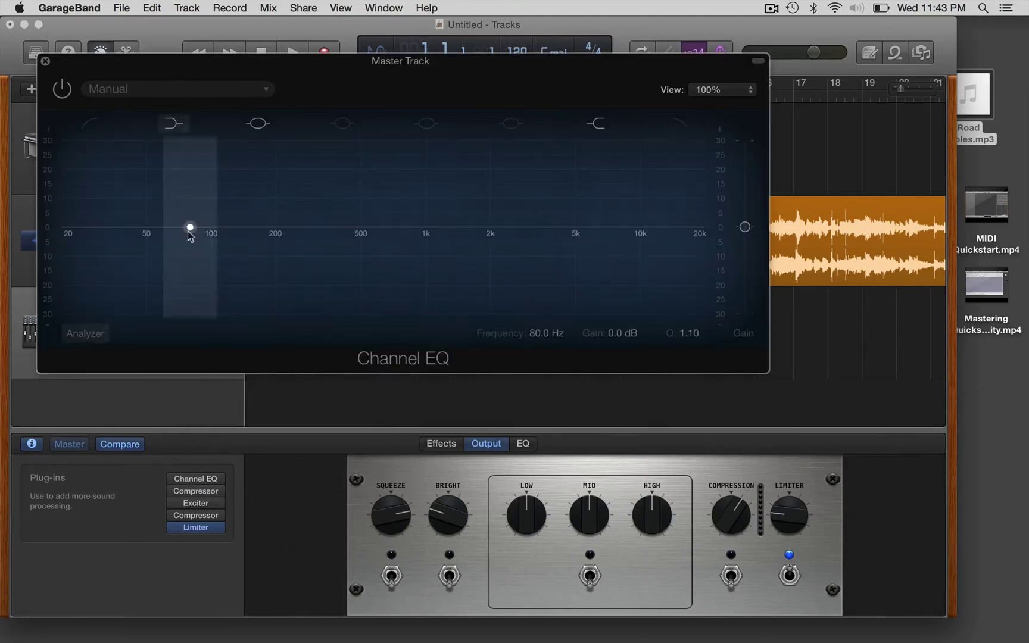
pyautogui.click(45, 61)
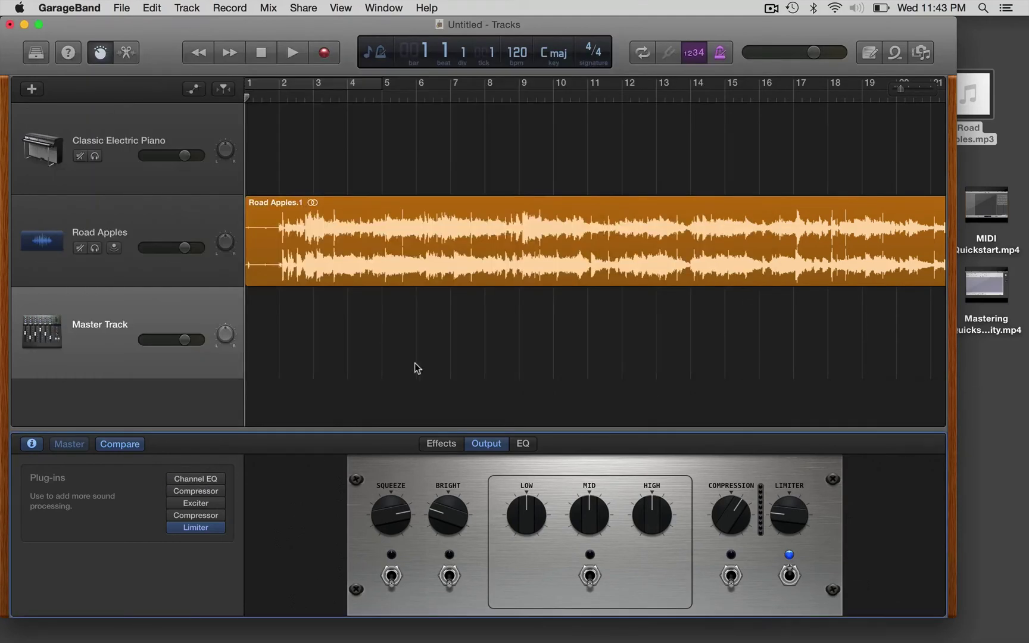
pyautogui.click(523, 445)
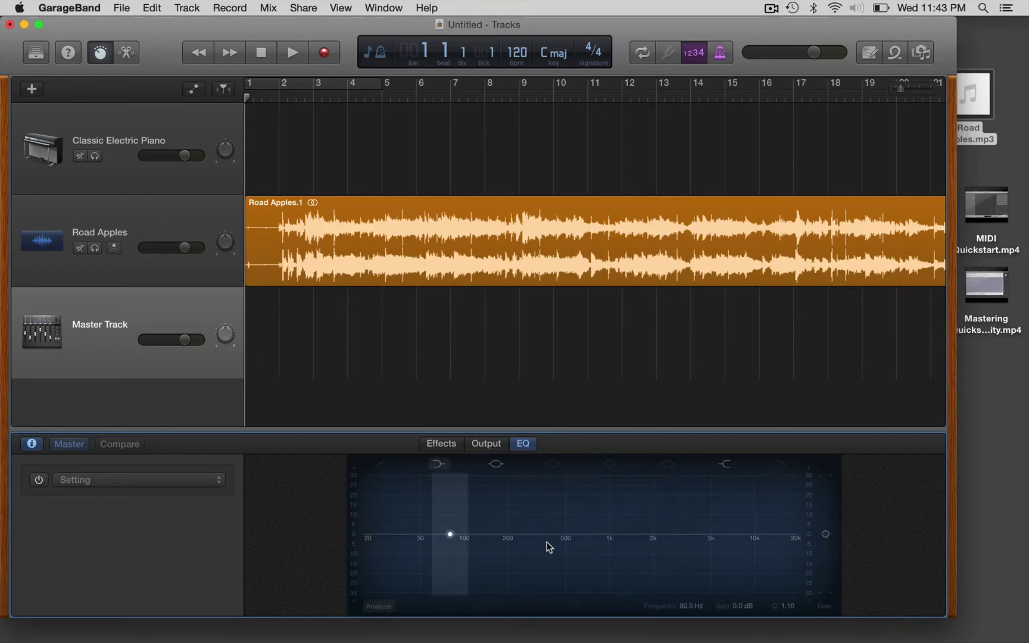
pyautogui.click(497, 446)
pyautogui.moveTo(589, 513); pyautogui.dragTo(587, 462)
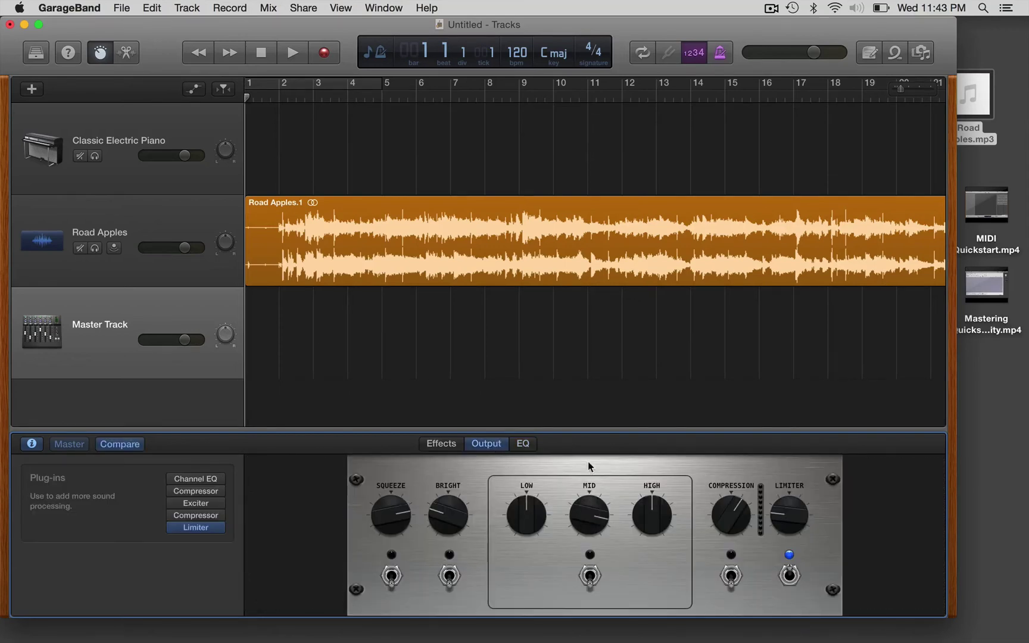
pyautogui.click(523, 447)
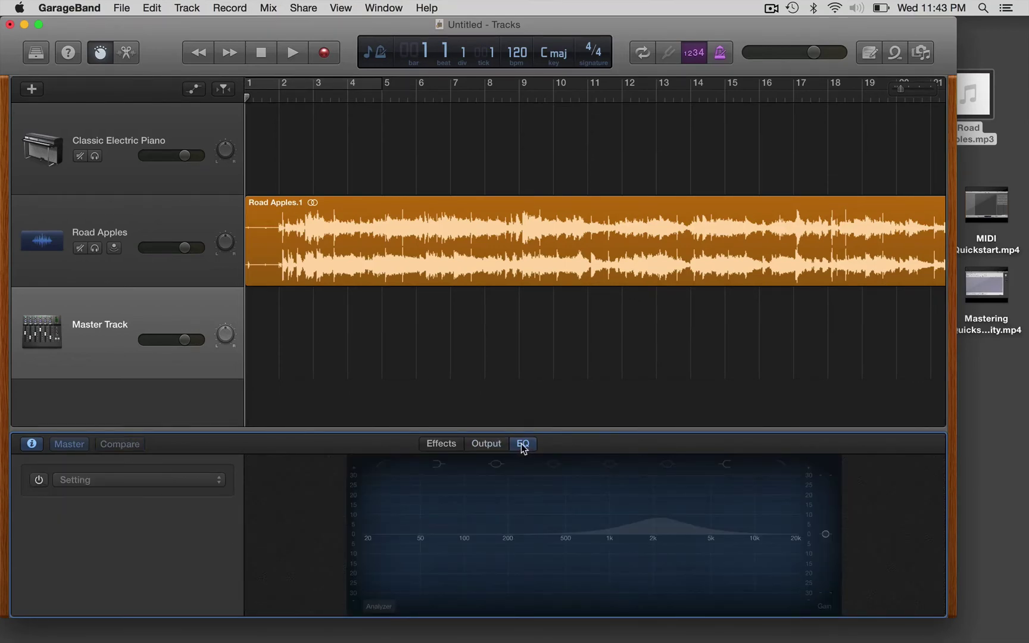
pyautogui.click(486, 444)
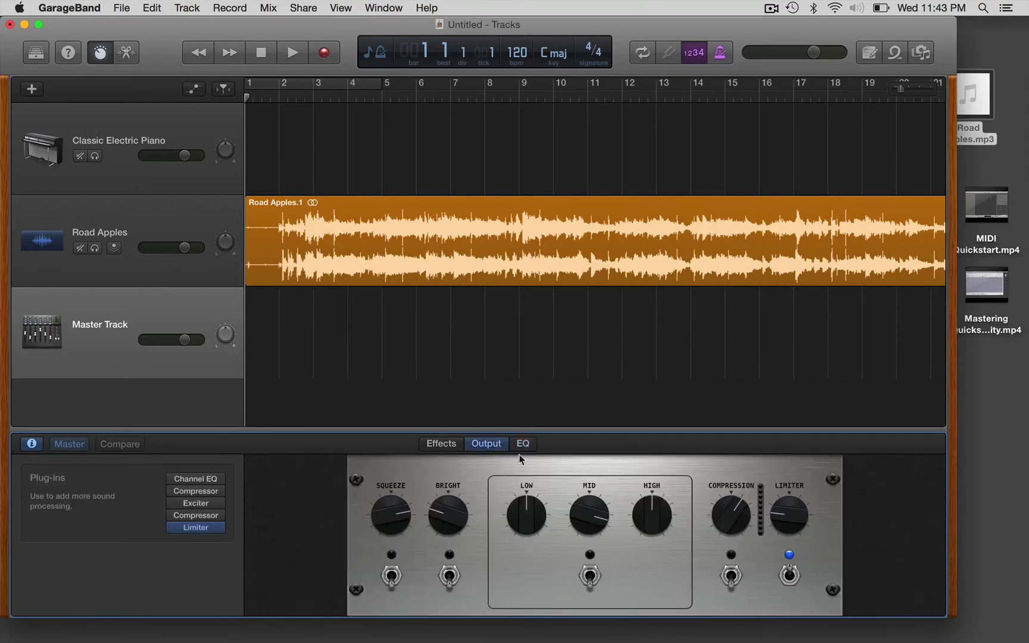
pyautogui.moveTo(592, 516); pyautogui.dragTo(601, 588)
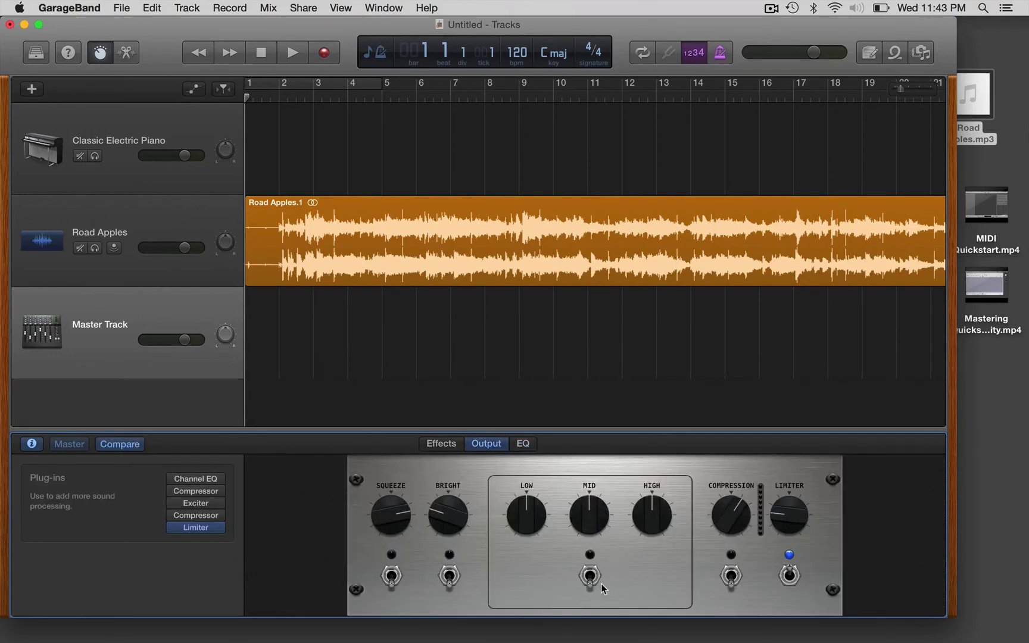
# - Shift the +5.0 dB EQ boost down to around 1300 Hz and turn down the master MID level
pyautogui.click(522, 443)
pyautogui.moveTo(660, 525); pyautogui.dragTo(622, 526)
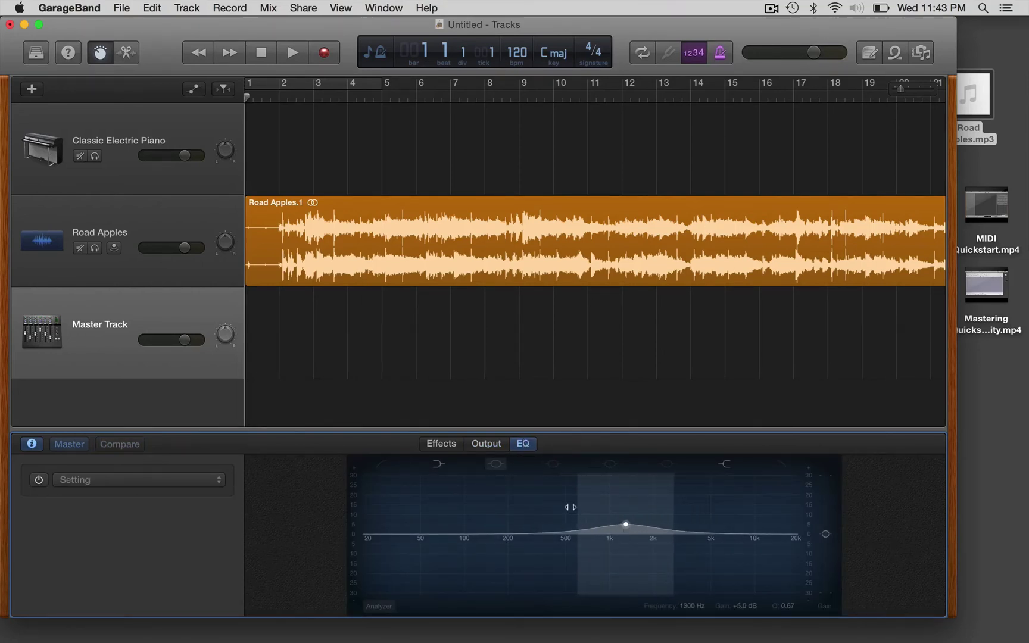
pyautogui.click(489, 444)
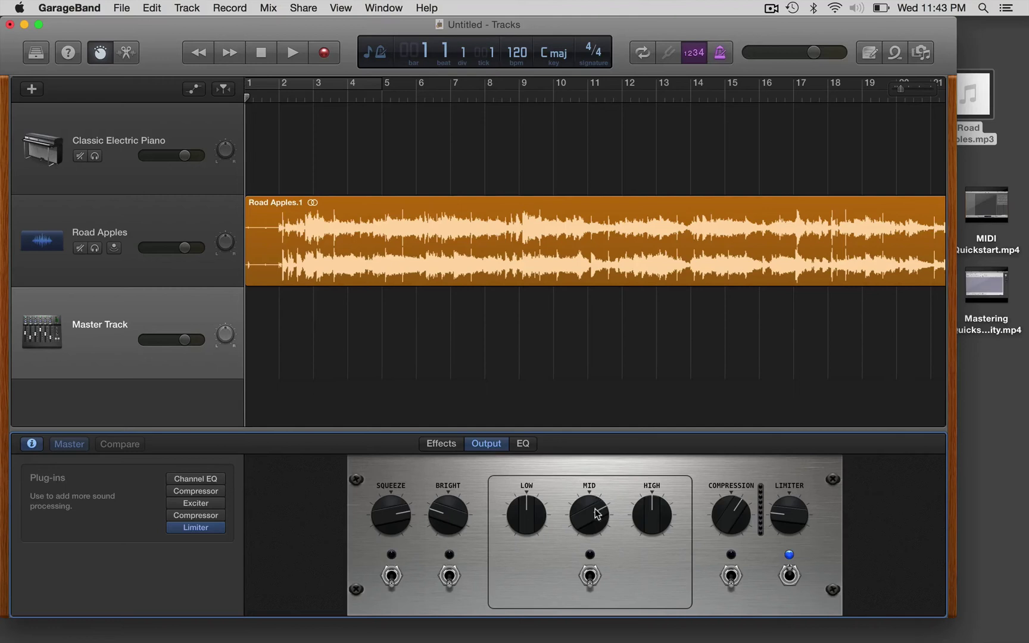
pyautogui.moveTo(594, 527); pyautogui.dragTo(592, 557)
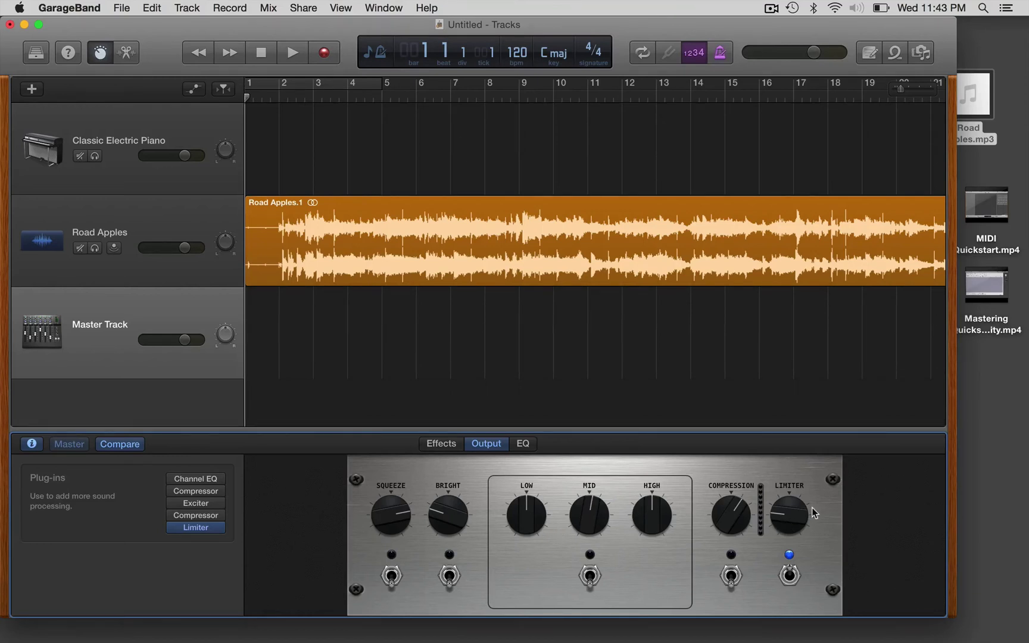
# - Nudge the master LIMITER knob up and back, then set a cycle region from bar 5 to bar 9
pyautogui.moveTo(802, 514); pyautogui.dragTo(782, 410)
pyautogui.moveTo(781, 402); pyautogui.dragTo(745, 483)
pyautogui.moveTo(392, 84); pyautogui.dragTo(517, 85)
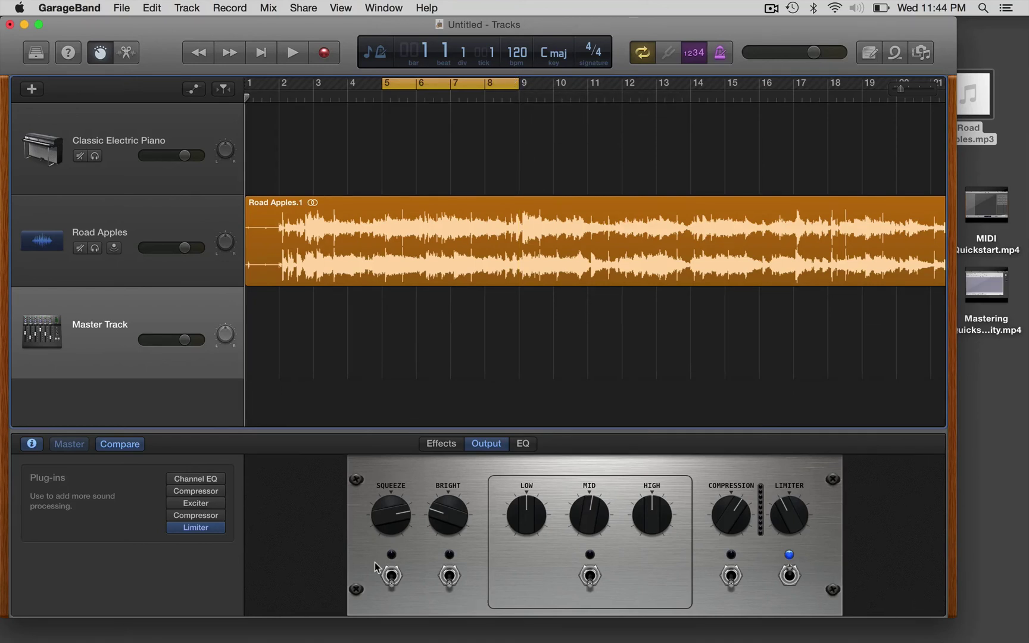
# - Play the looped bars while raising and then lowering the master limiter amount
pyautogui.press('space')
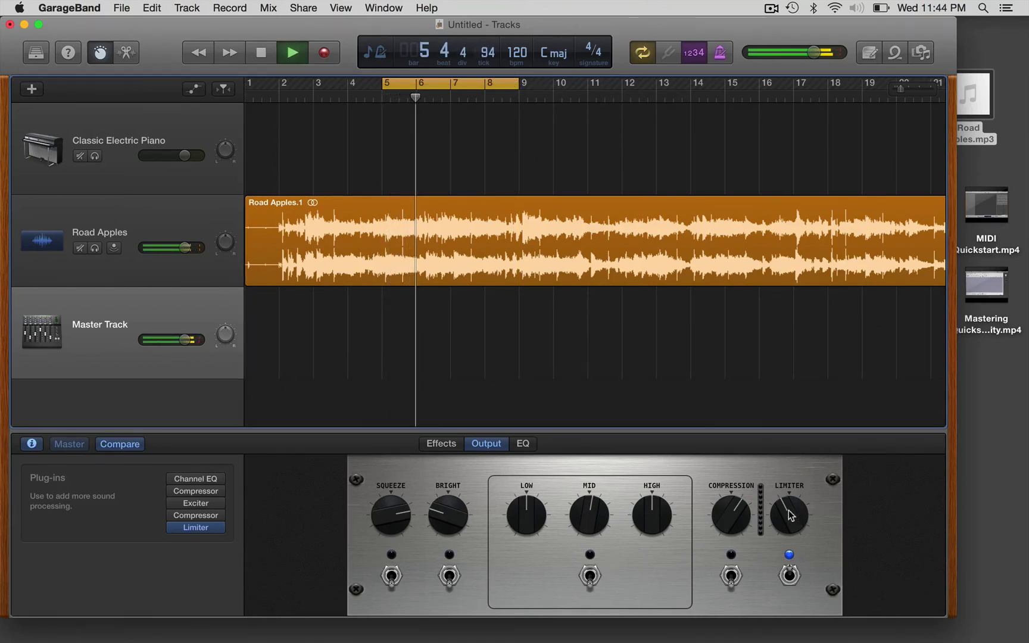
pyautogui.moveTo(787, 497); pyautogui.dragTo(778, 439)
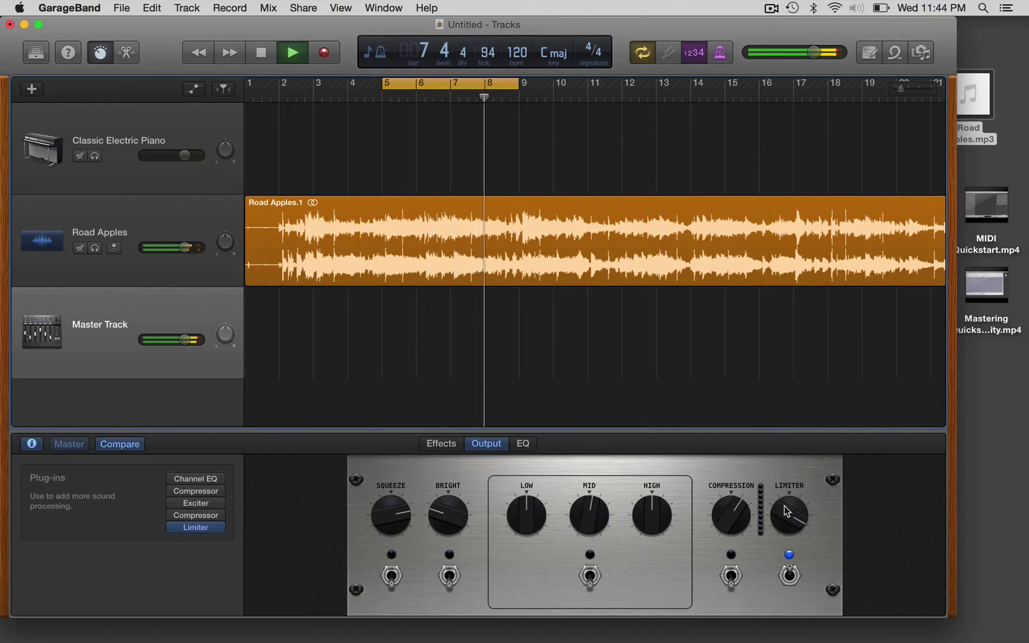
pyautogui.moveTo(786, 510); pyautogui.dragTo(793, 613)
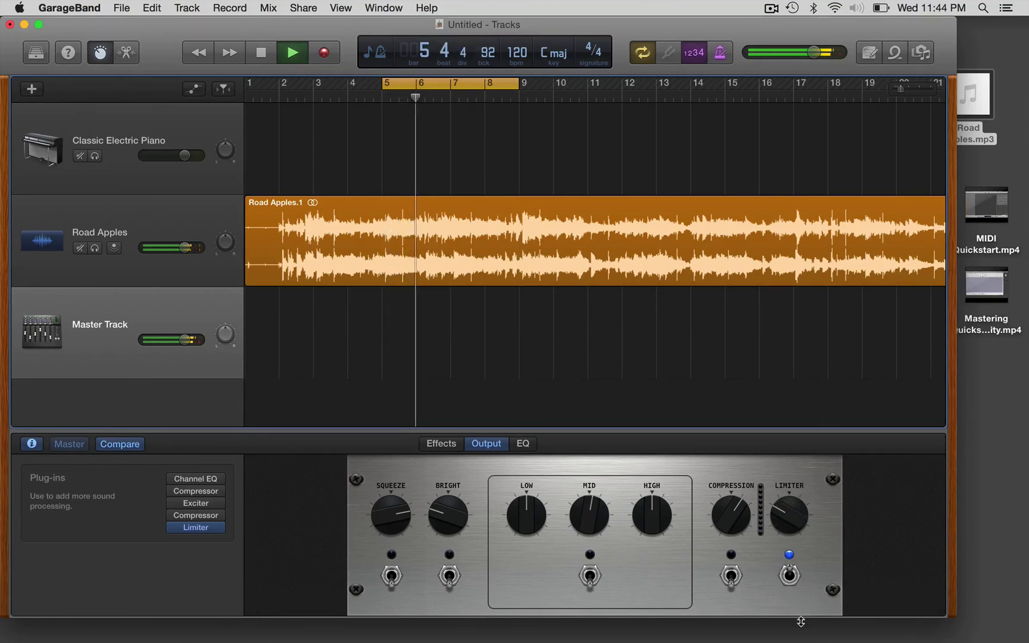
# - Enable master compression and Channel EQ, boosting the mid level then easing it back slightly
pyautogui.click(732, 575)
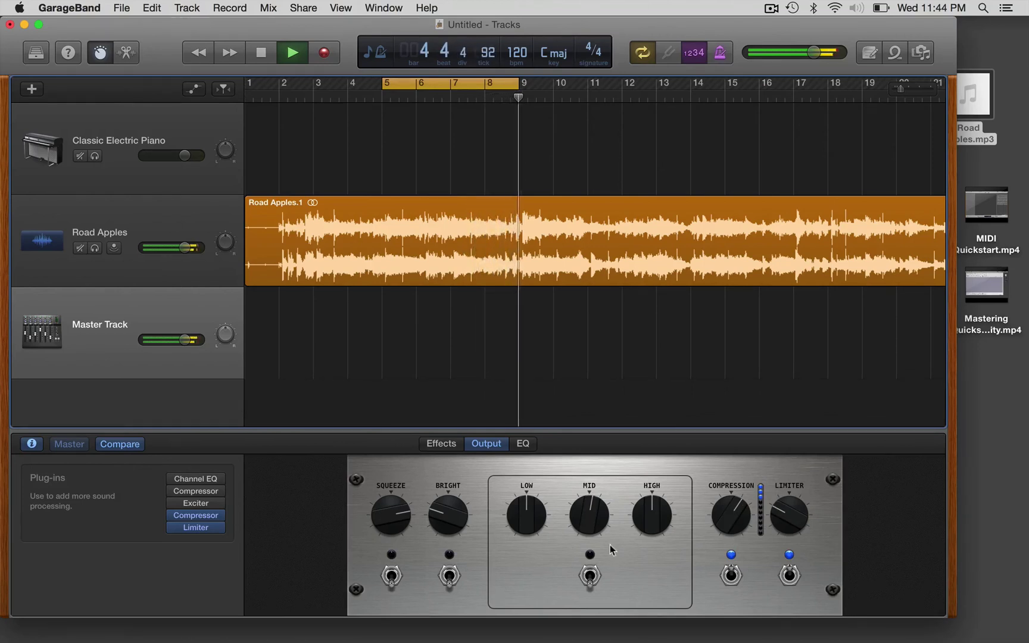
pyautogui.click(590, 576)
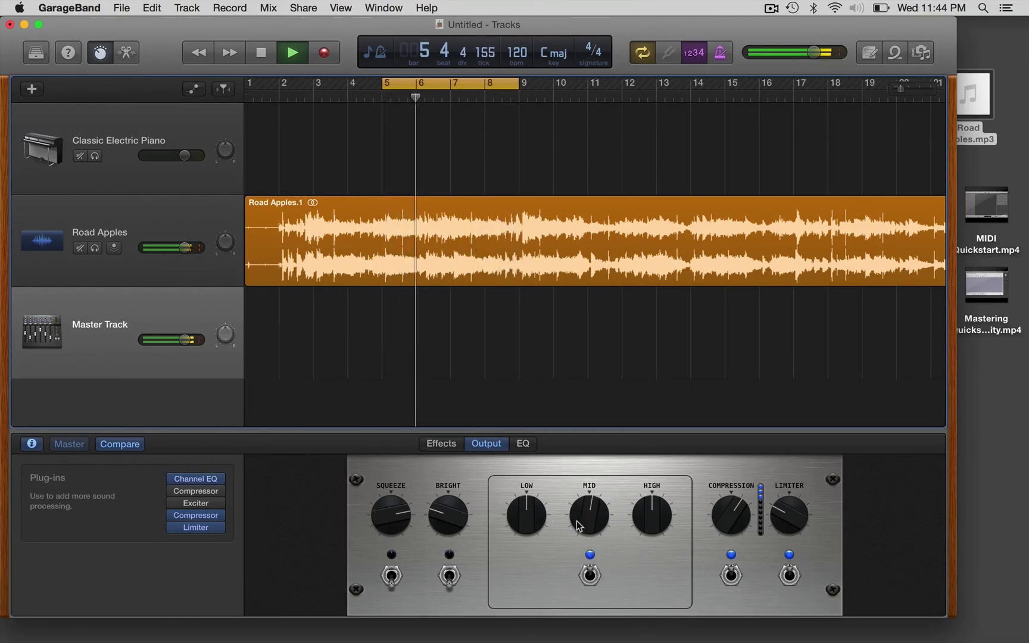
pyautogui.moveTo(586, 516); pyautogui.dragTo(578, 455)
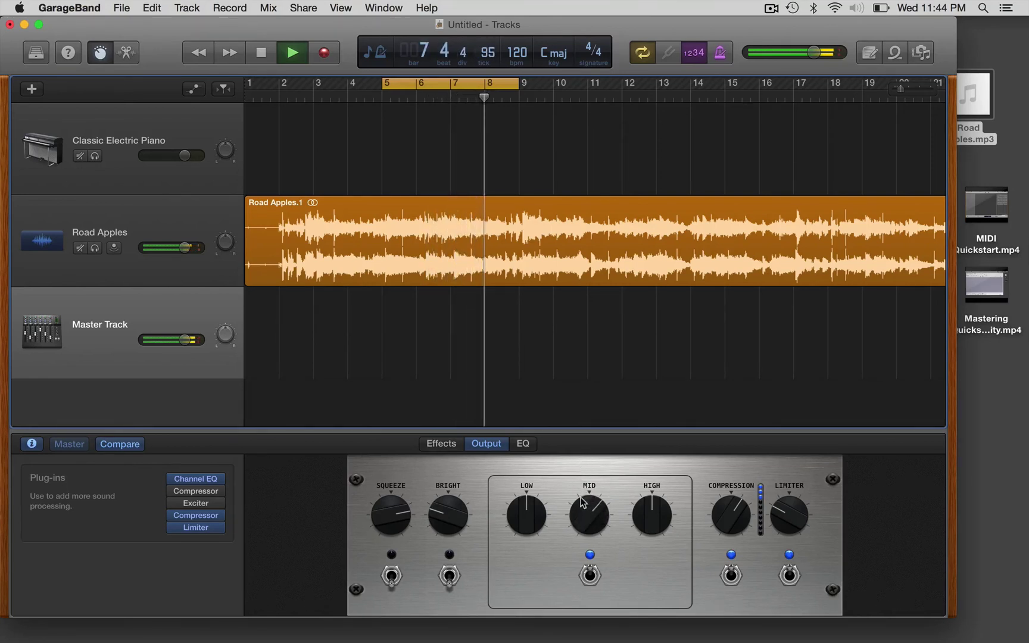
pyautogui.moveTo(586, 517); pyautogui.dragTo(590, 519)
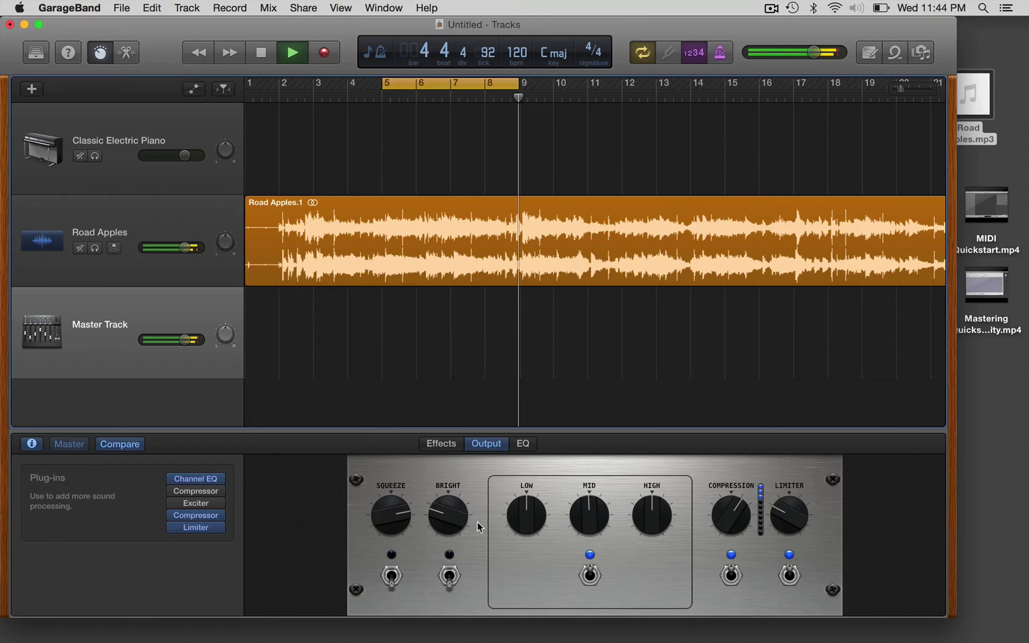
# - Try the Exciter brightness on and off, enable the squeeze compressor, then stop playback
pyautogui.click(456, 576)
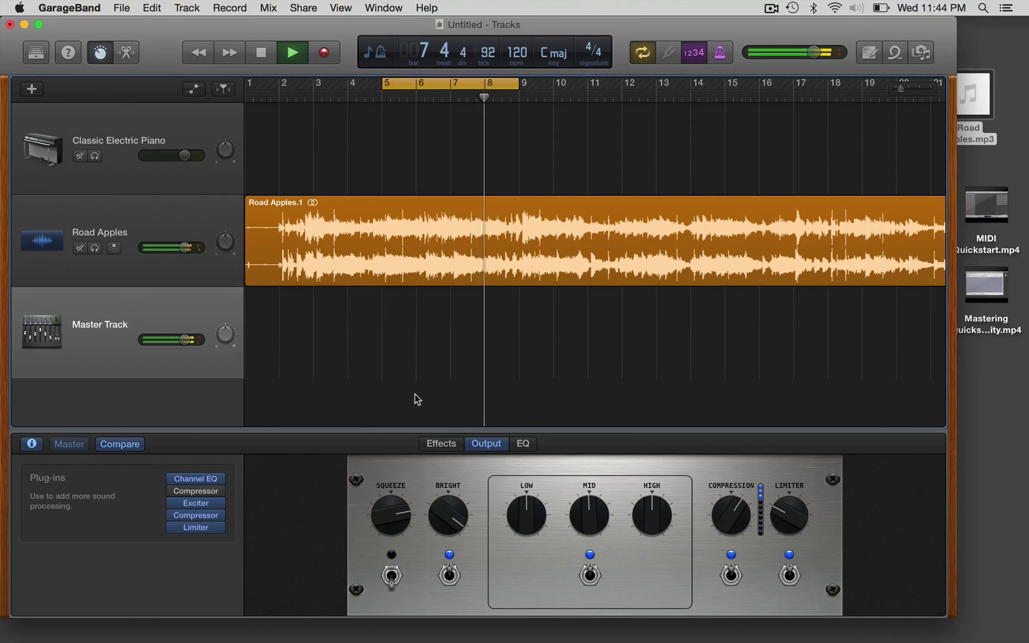
pyautogui.click(449, 575)
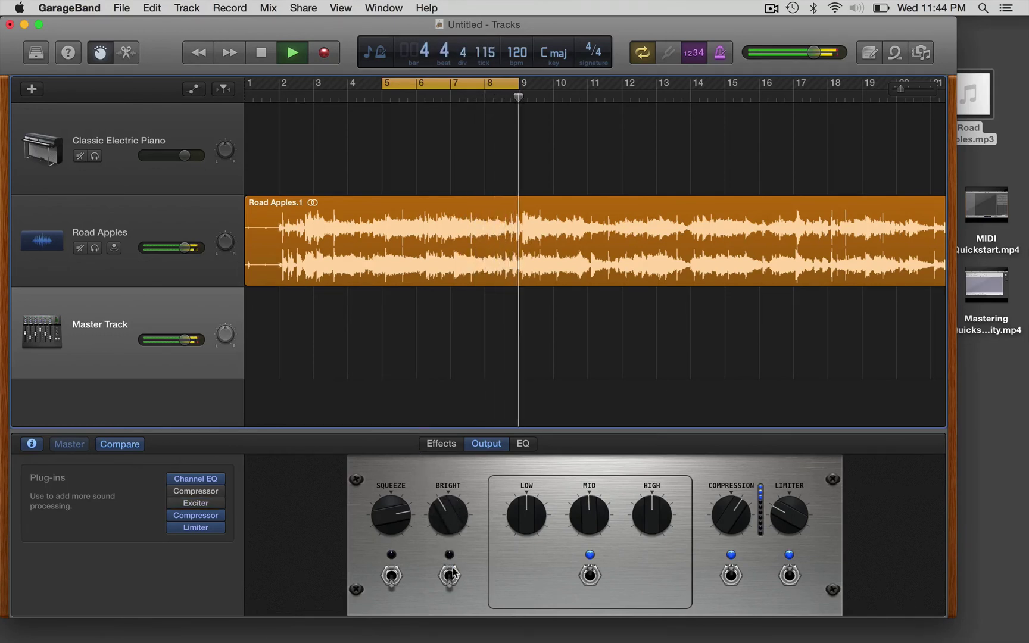
pyautogui.click(392, 576)
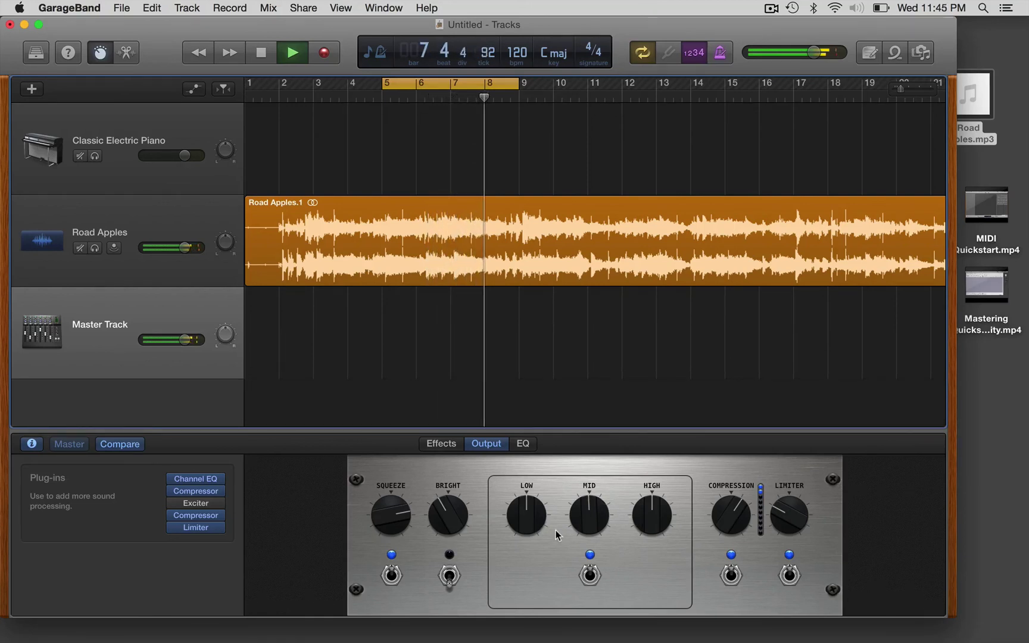
pyautogui.press('space')
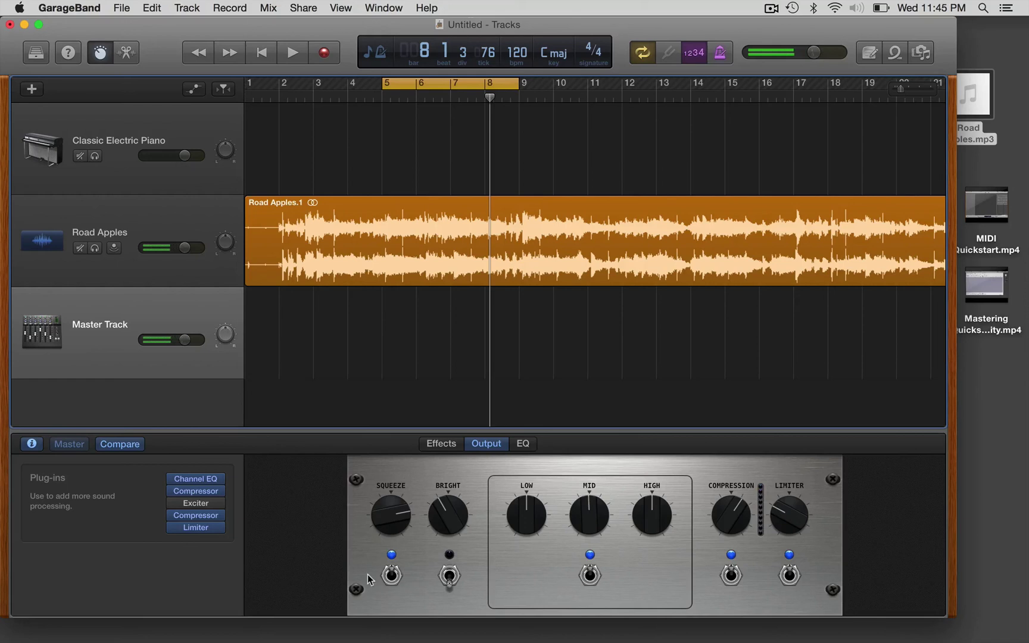
# - Switch off the squeeze, Channel EQ, compression and limiter master stages
pyautogui.click(390, 576)
pyautogui.click(591, 577)
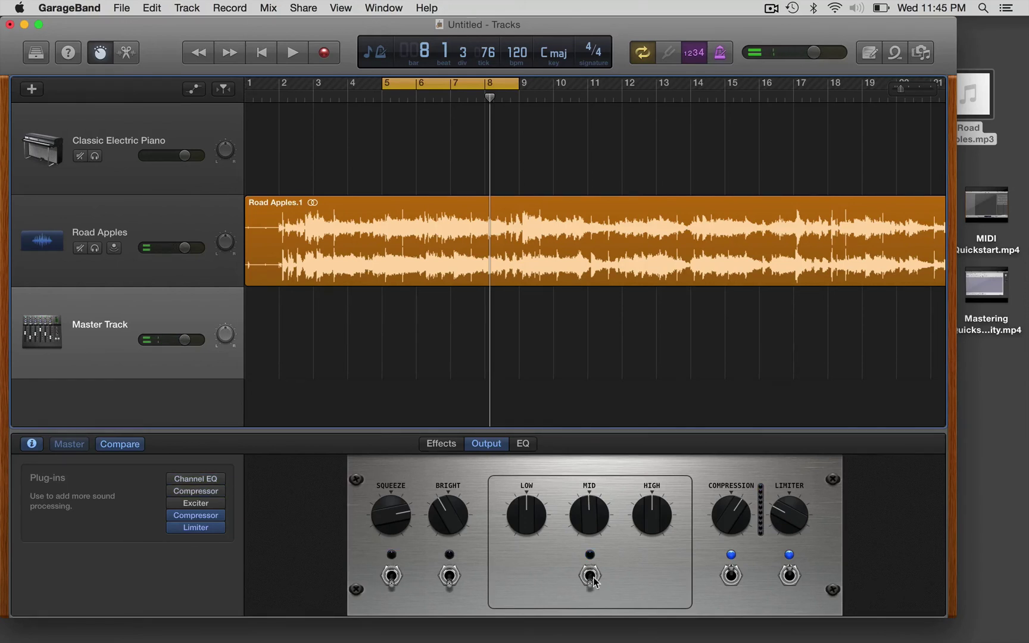
pyautogui.click(733, 575)
pyautogui.click(789, 575)
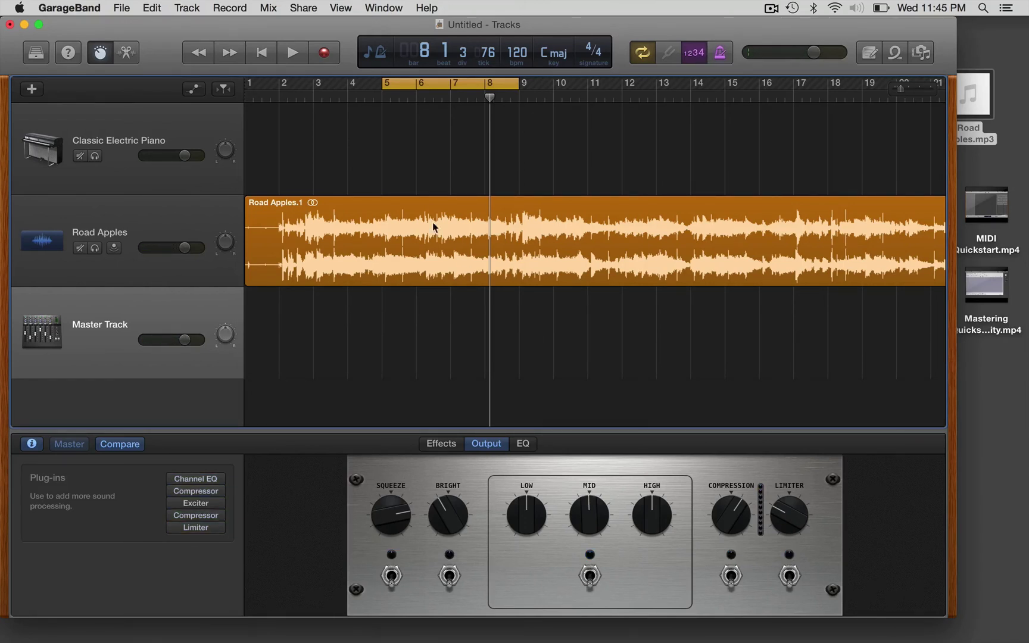
# - Open Share > Export Song to Disk and choose AIFF at Uncompressed 16-bit (CD Quality)
pyautogui.click(303, 8)
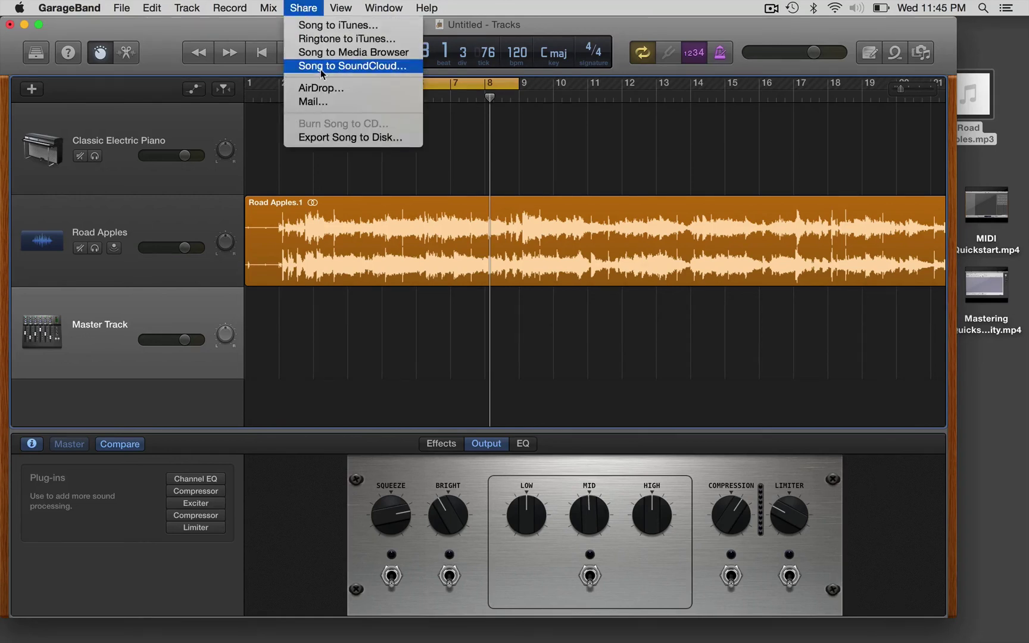
pyautogui.click(343, 136)
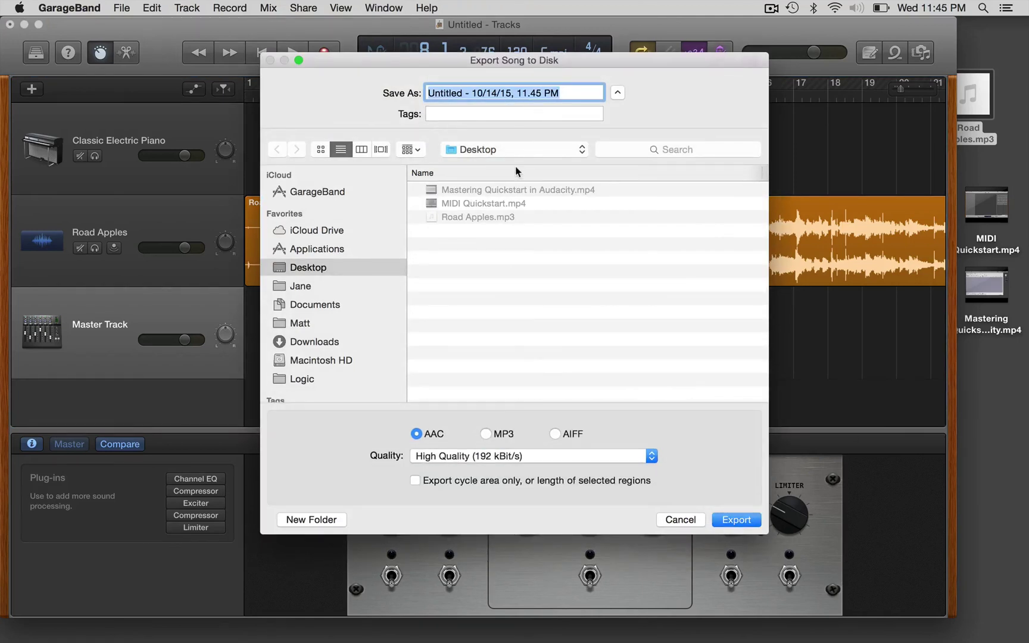
pyautogui.click(521, 455)
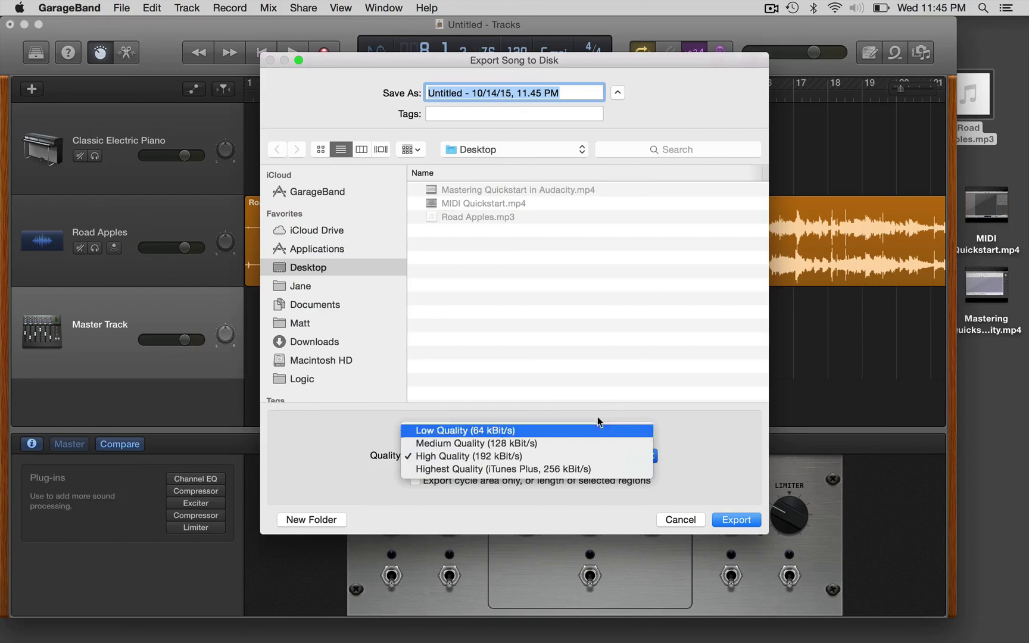
pyautogui.click(631, 416)
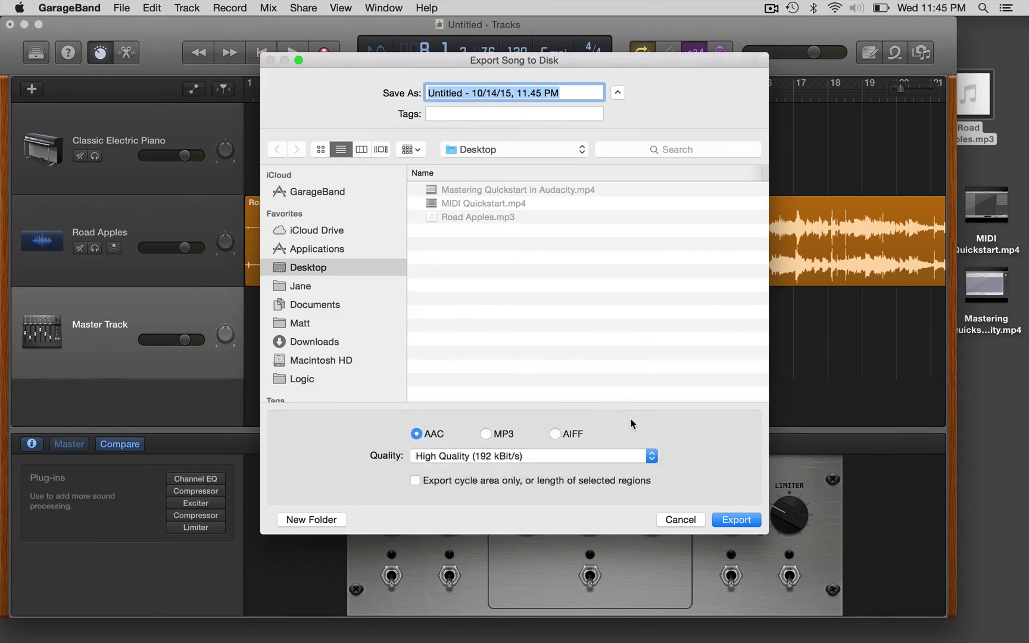
pyautogui.click(554, 434)
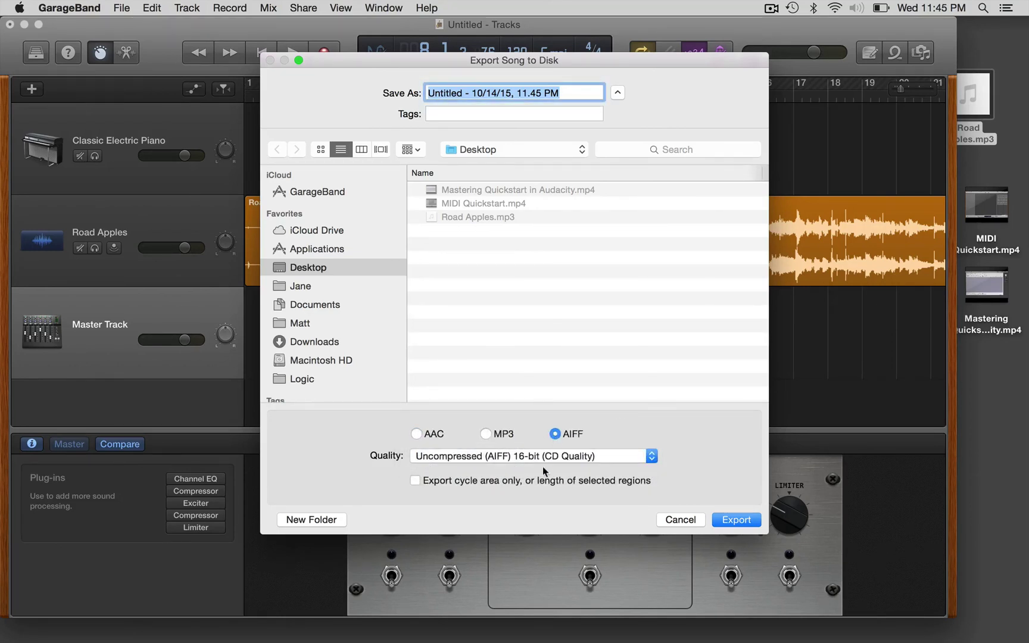
pyautogui.click(552, 455)
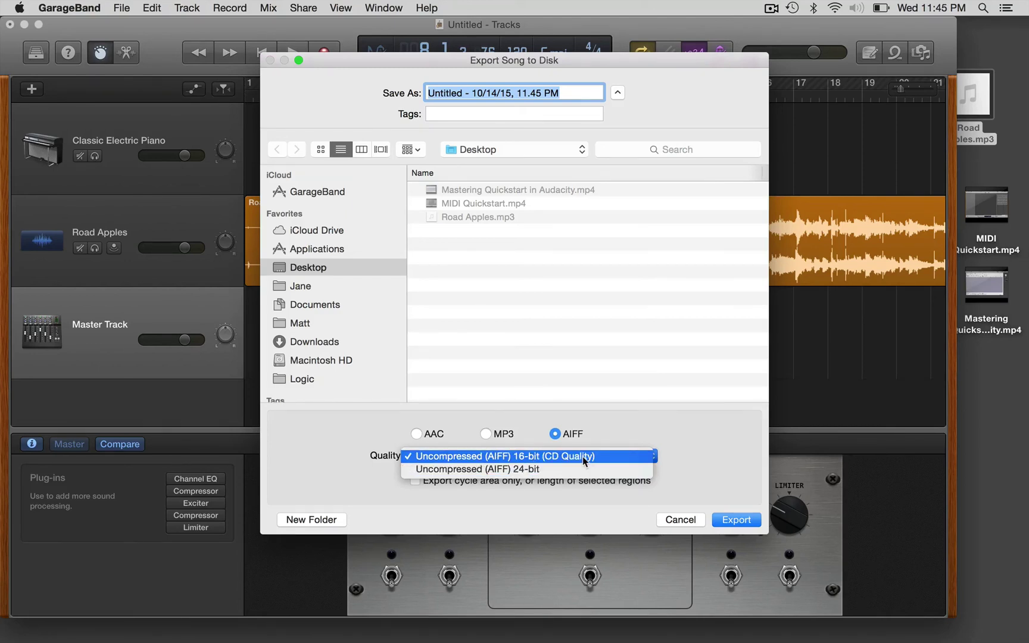
pyautogui.click(655, 422)
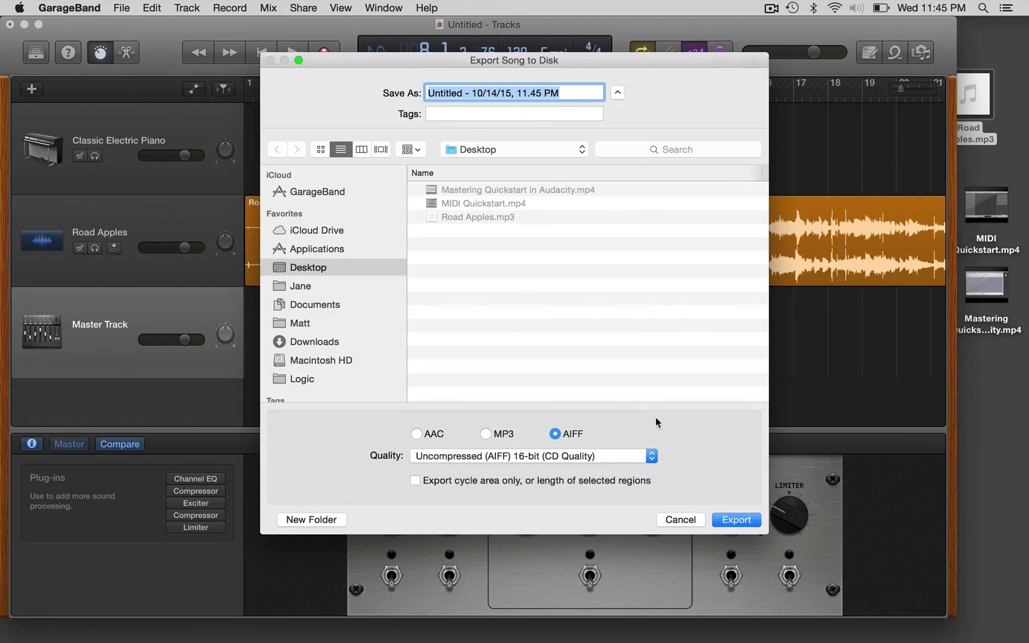